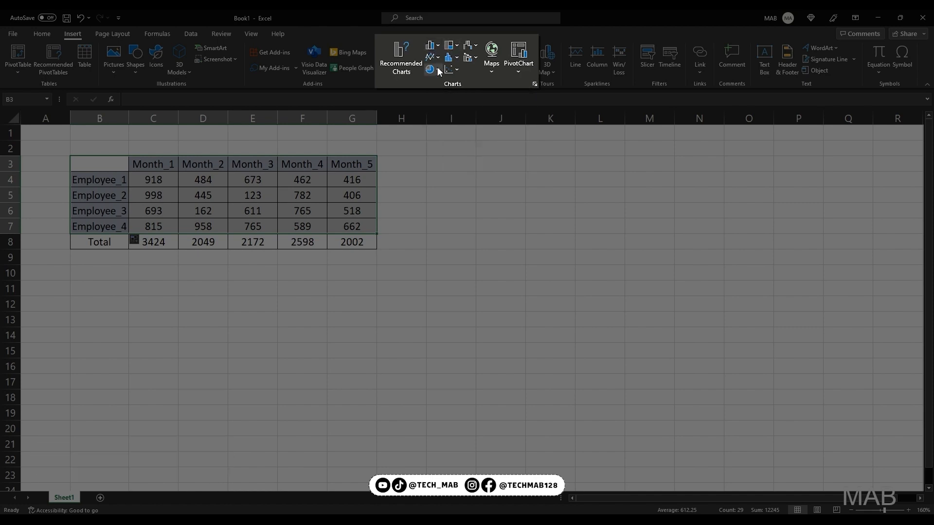
Browse the recommended charts for the selected employee and month data, then insert the Clustered Column chart.
click(400, 59)
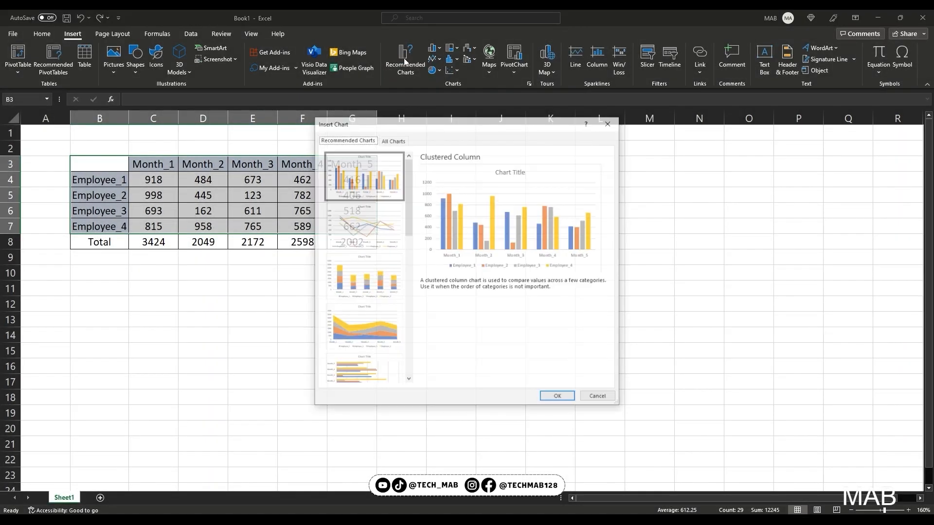
drag(434, 128, 486, 114)
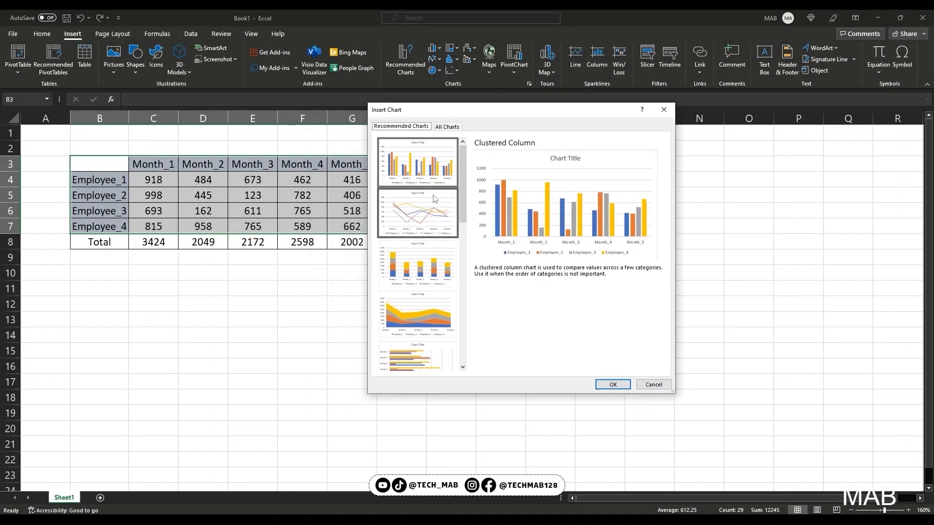
click(431, 217)
click(415, 263)
scroll(415, 263, down, 3)
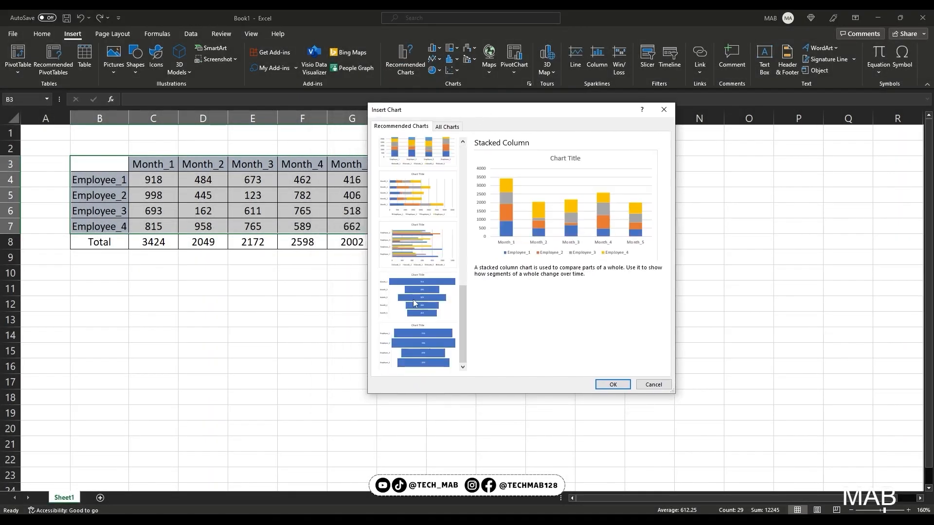
click(423, 230)
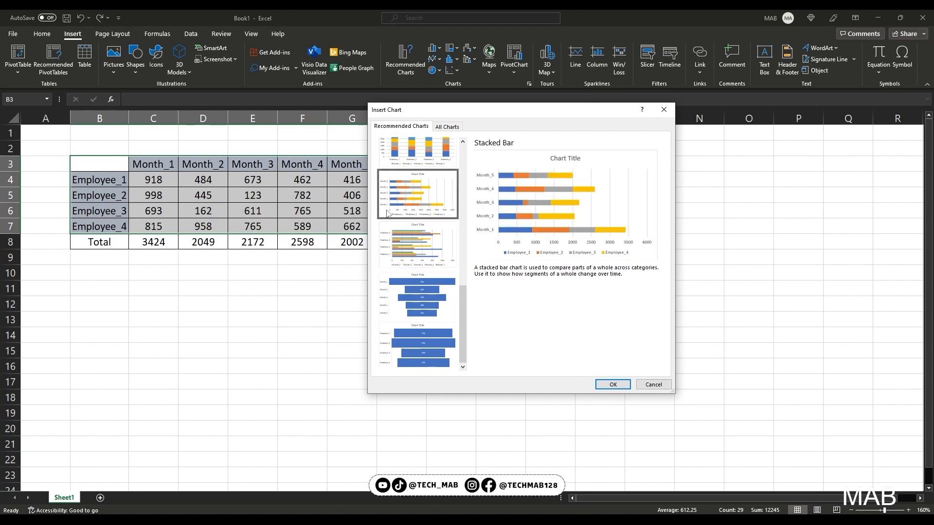
scroll(419, 229, up, 5)
click(417, 163)
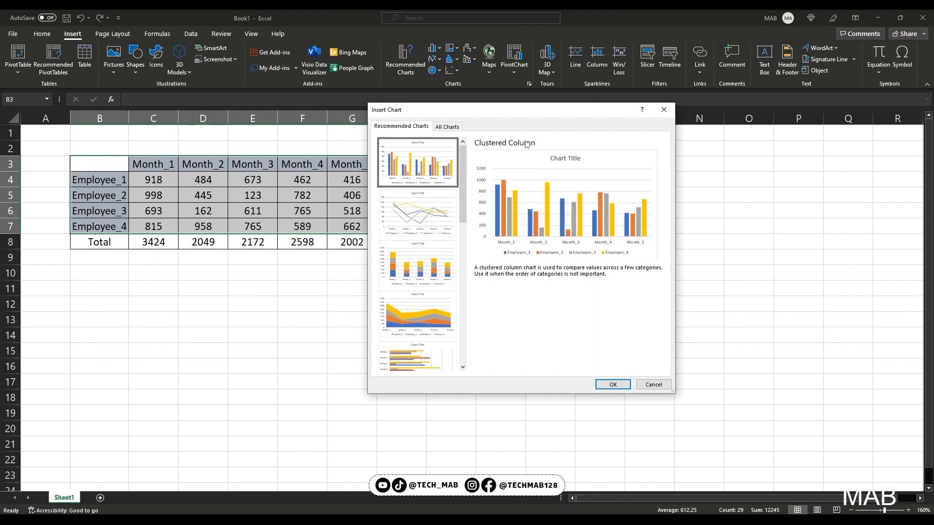
click(613, 383)
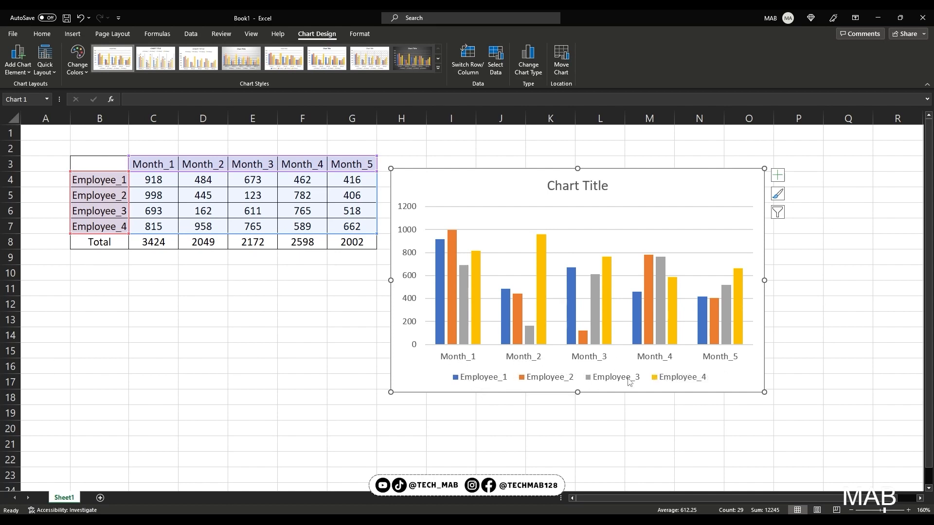
Switch the chart's rows and columns so that the employees become the horizontal axis categories and the months become the series.
mouse_move(442, 312)
mouse_move(441, 250)
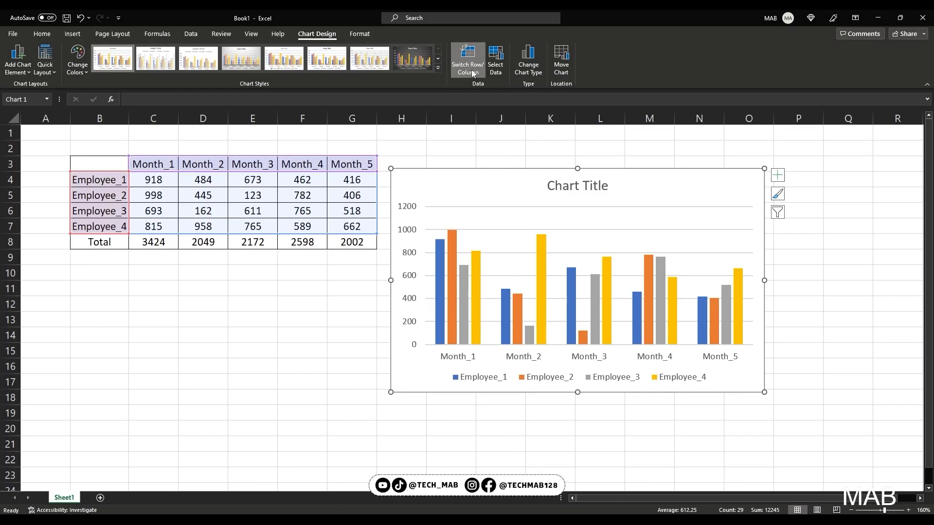
click(468, 85)
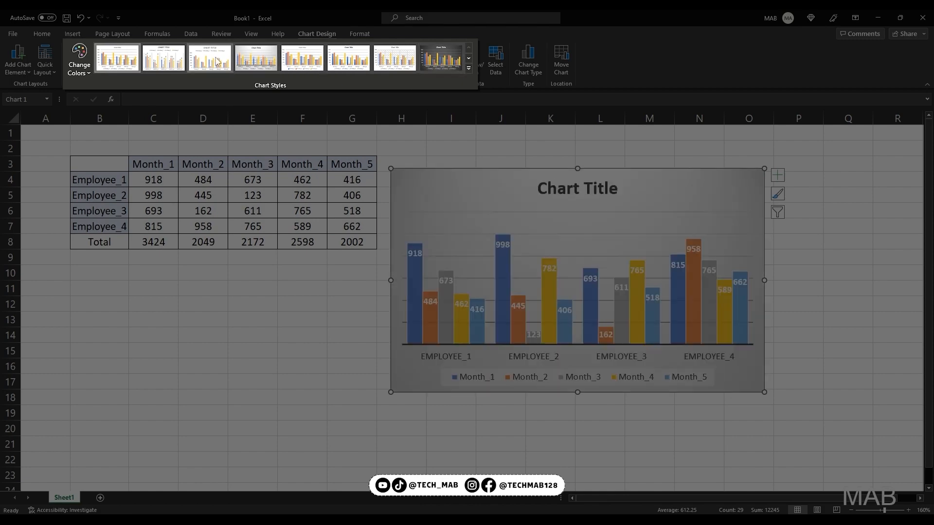
Try chart Style 8 on the clustered column chart and revert to the plain style.
click(468, 60)
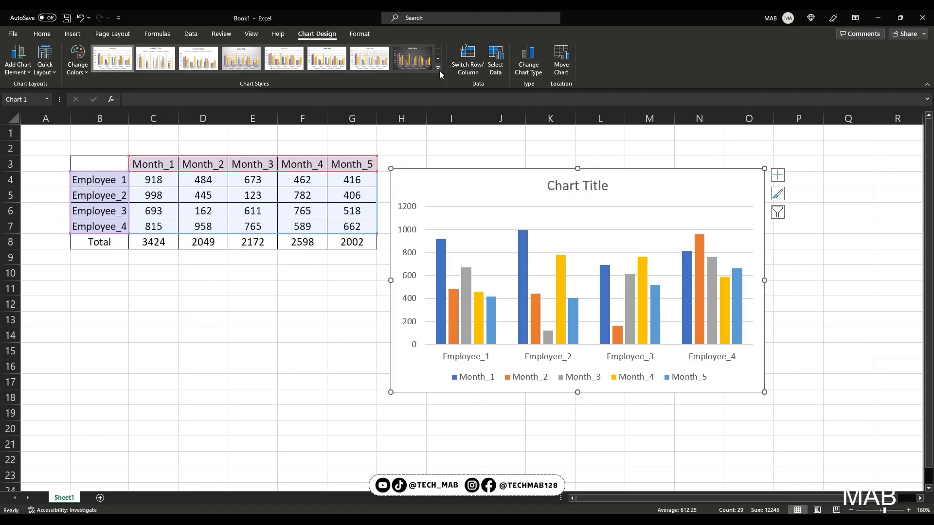
click(439, 71)
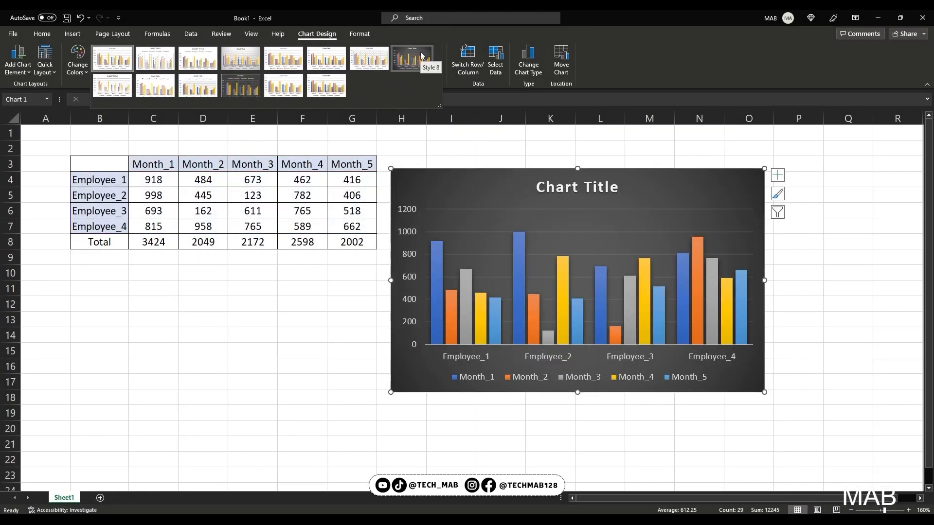
click(412, 58)
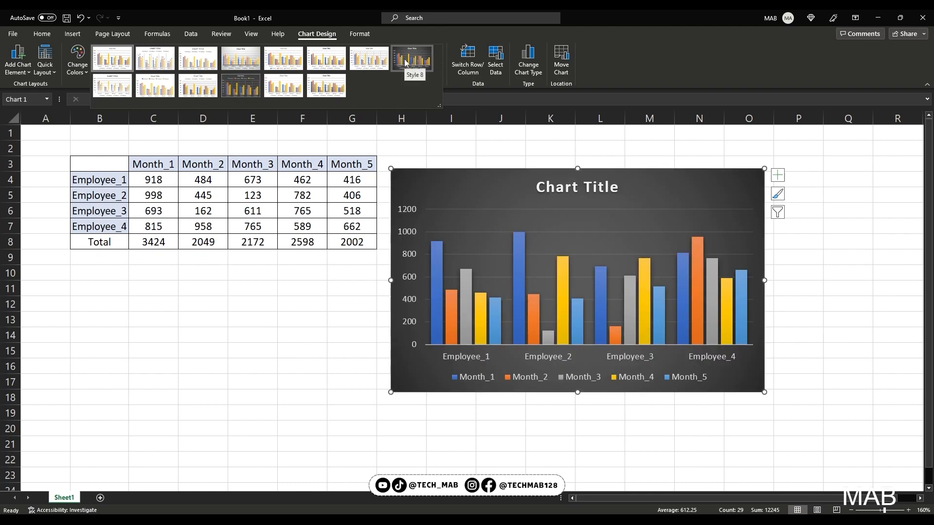
key(ctrl+z)
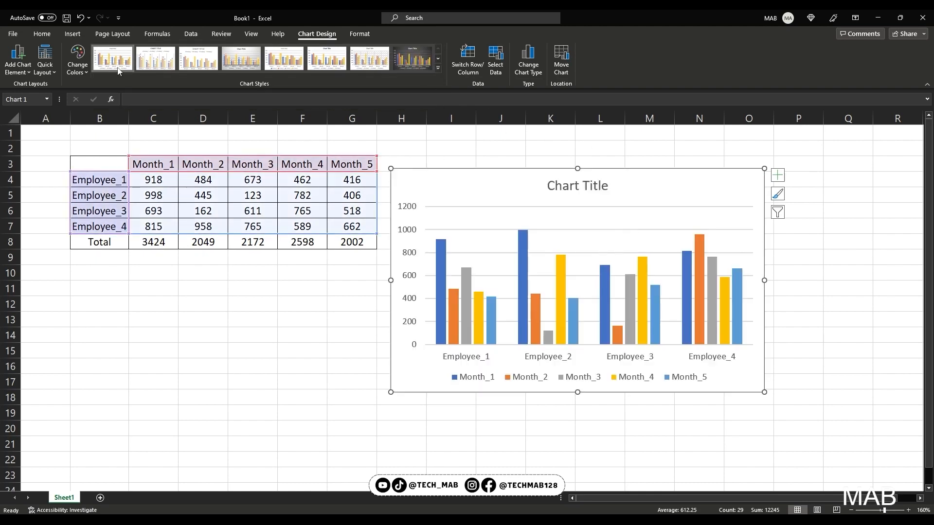
key(ctrl+z)
Change the chart title to "Sales".
double_click(559, 229)
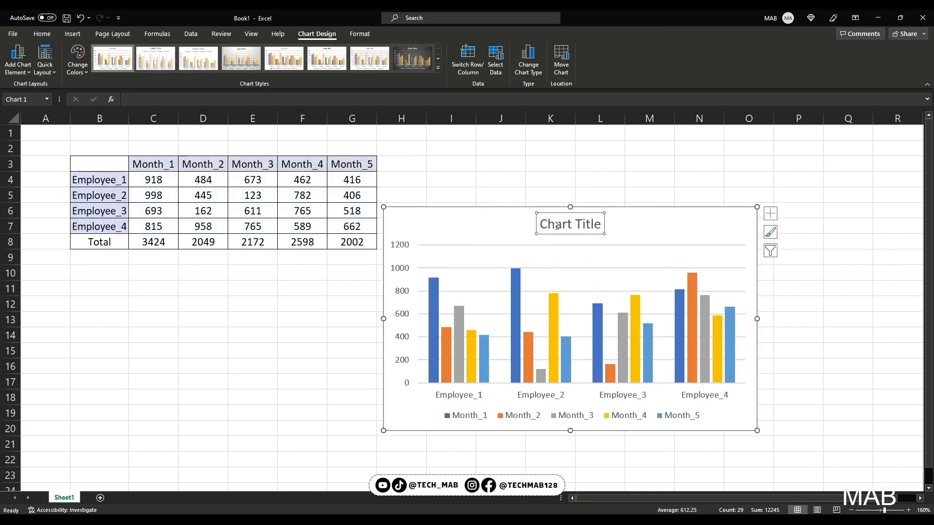
triple_click(559, 229)
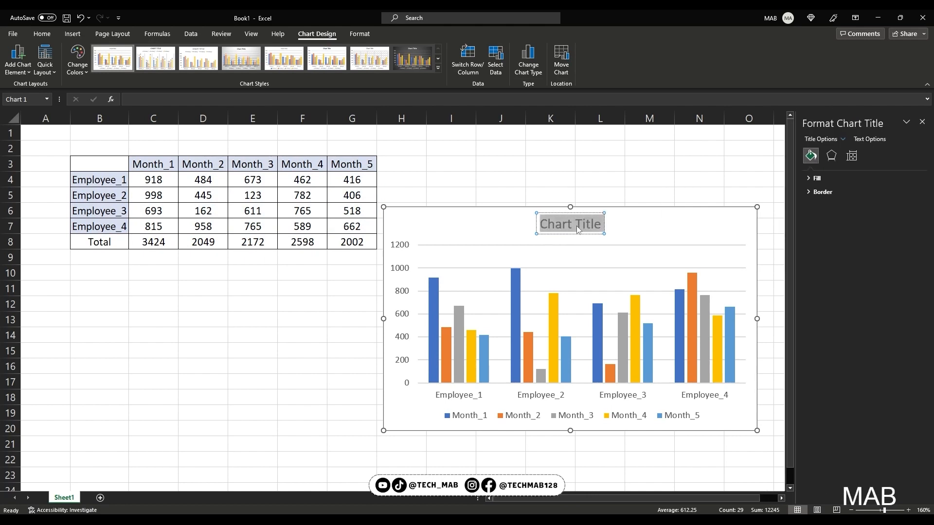
text(Sales)
click(623, 206)
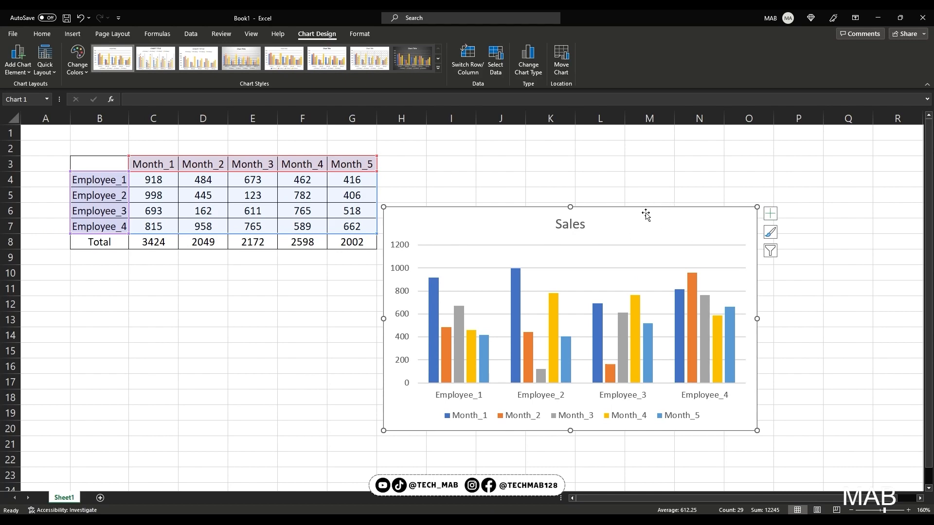
Move the chart slightly left over the table's edge and look through the chart area's formatting and text options.
drag(661, 223, 585, 224)
double_click(605, 208)
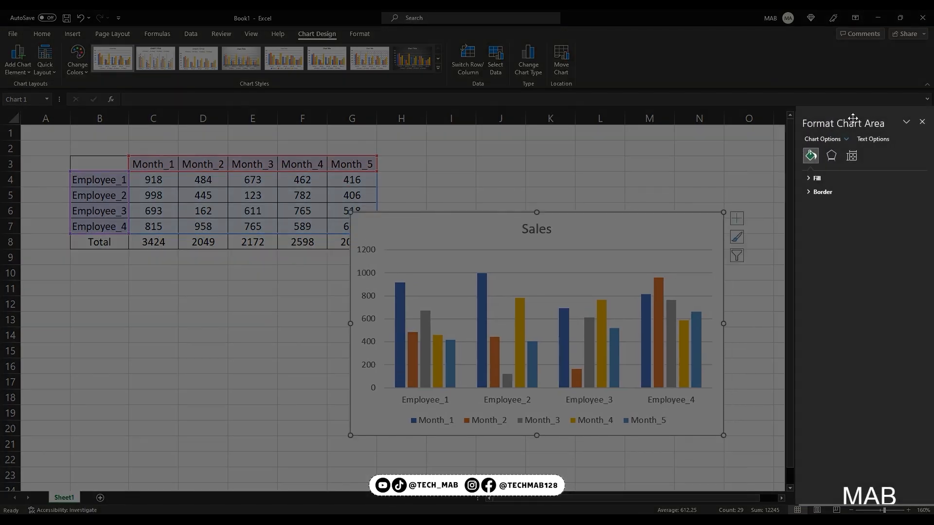
click(842, 151)
click(860, 133)
click(818, 152)
click(802, 152)
click(841, 152)
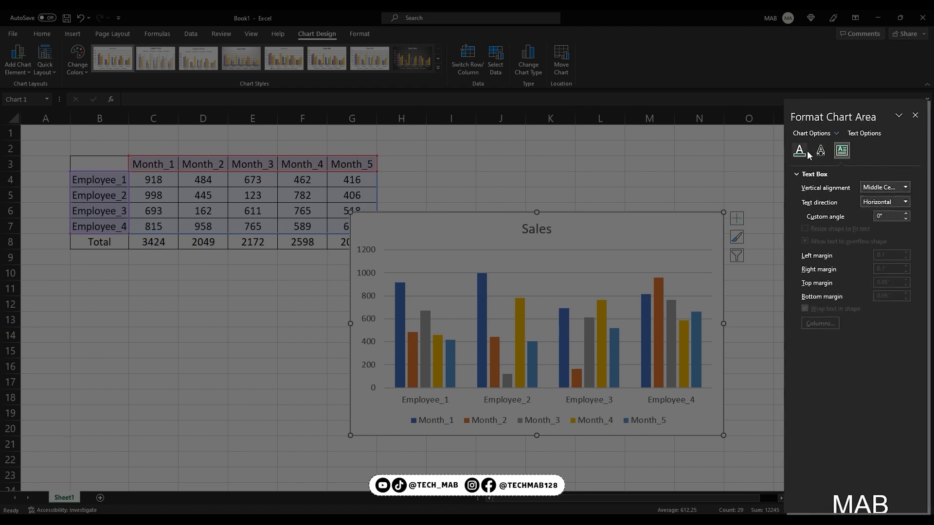
Try a gradient fill for the chart area's text, then set the text fill to Solid fill.
click(806, 151)
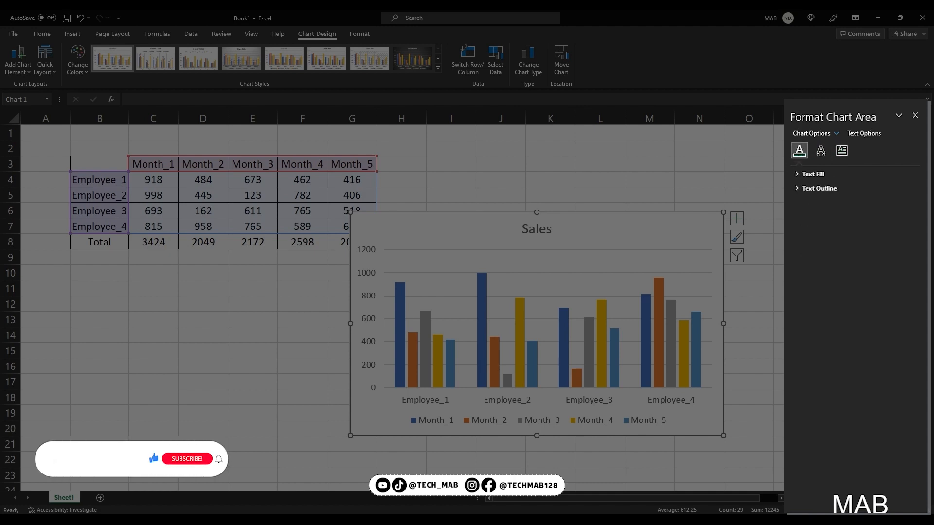
click(812, 174)
click(805, 212)
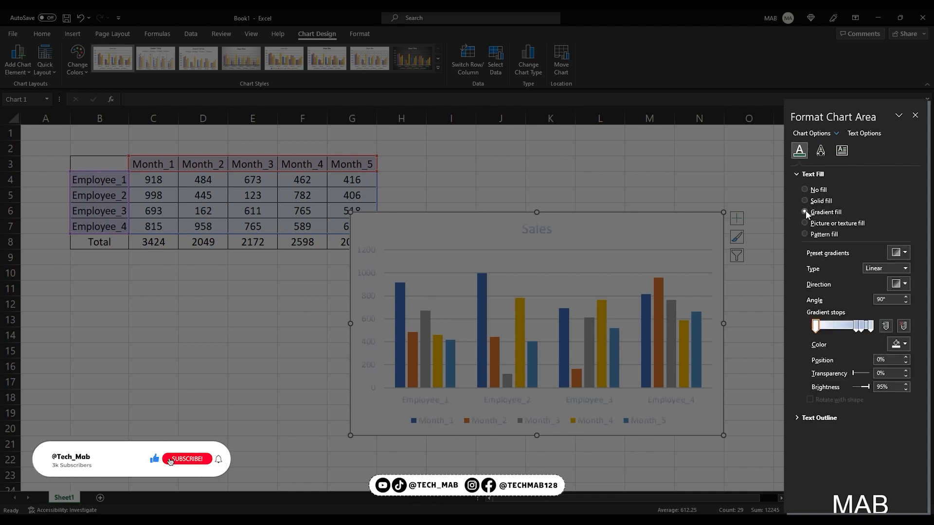
click(806, 201)
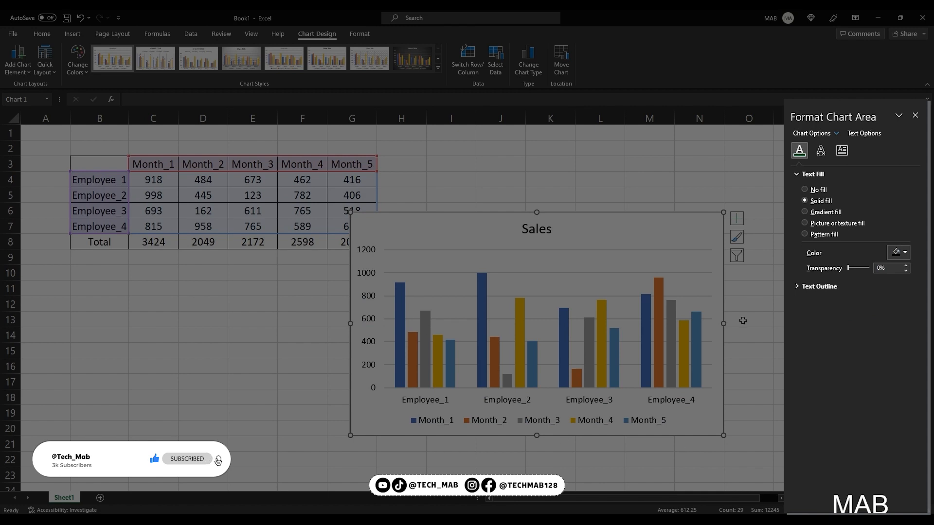
Apply a glow preset with 5 pt size and 60% transparency to the chart area's text.
click(821, 151)
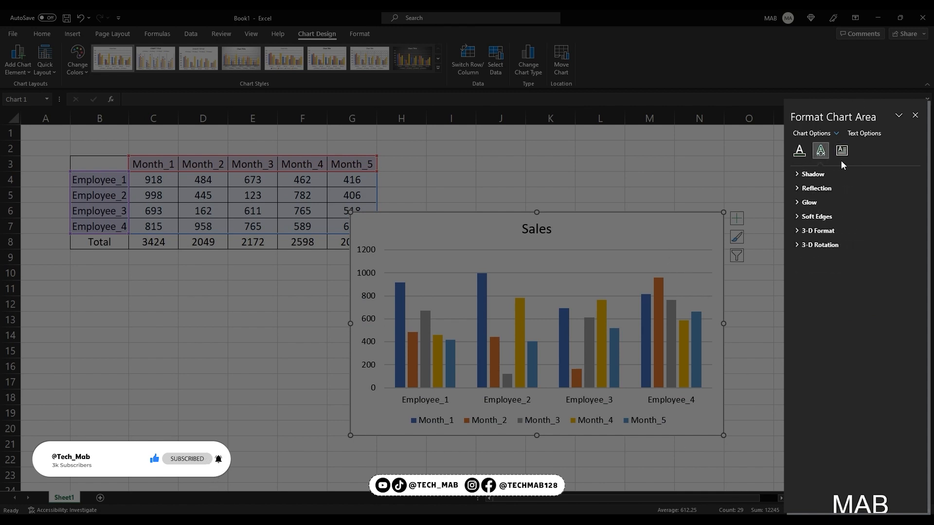
click(798, 202)
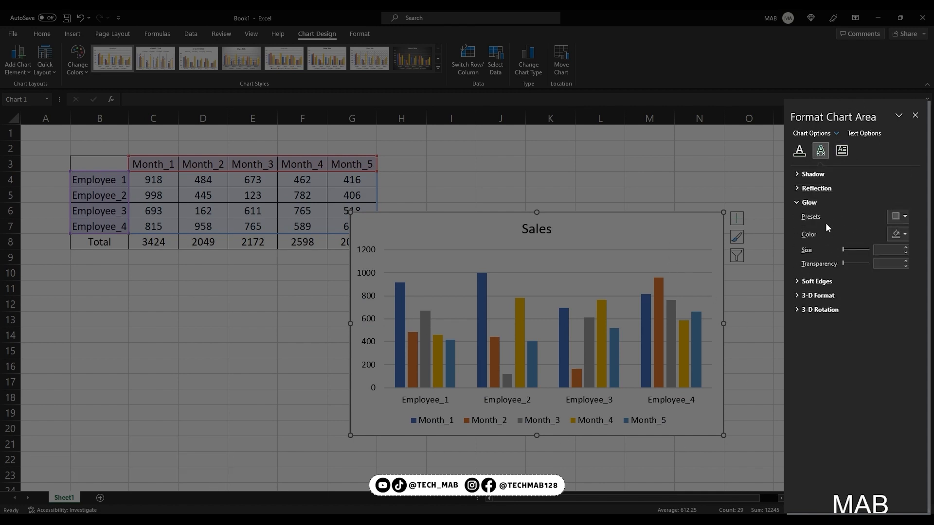
click(899, 218)
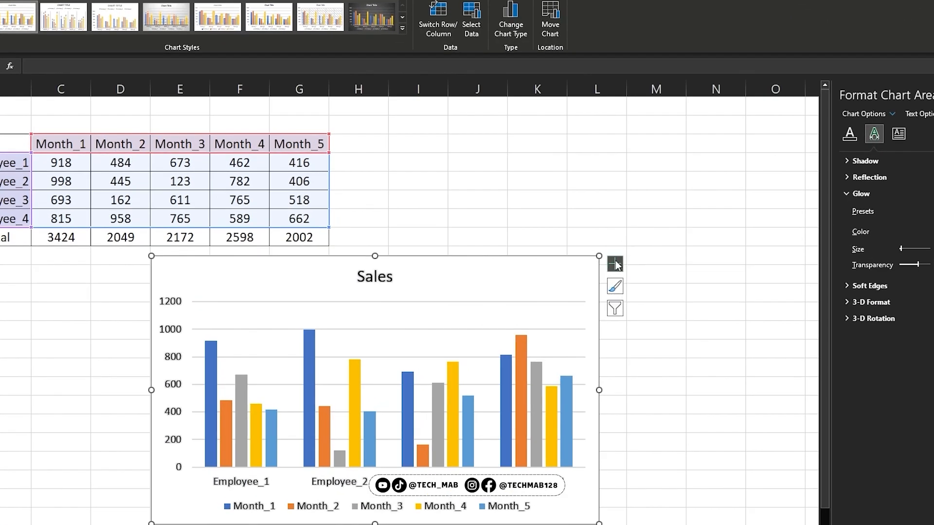
Turn the chart's primary horizontal axis off and on again.
click(615, 264)
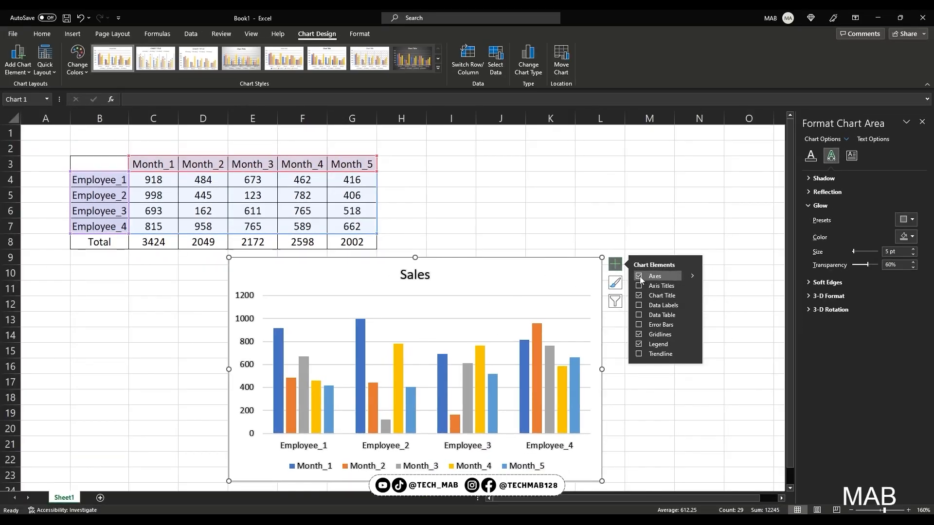
click(696, 278)
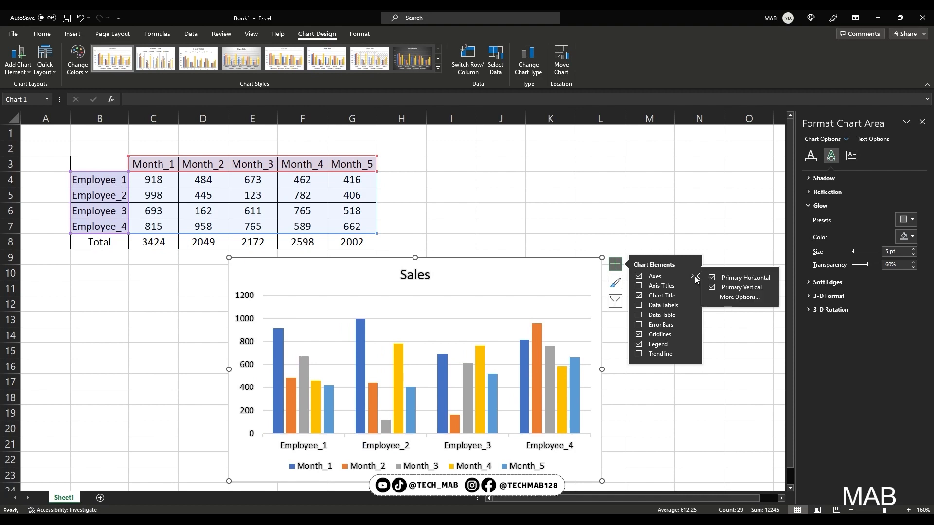
click(712, 279)
click(712, 279)
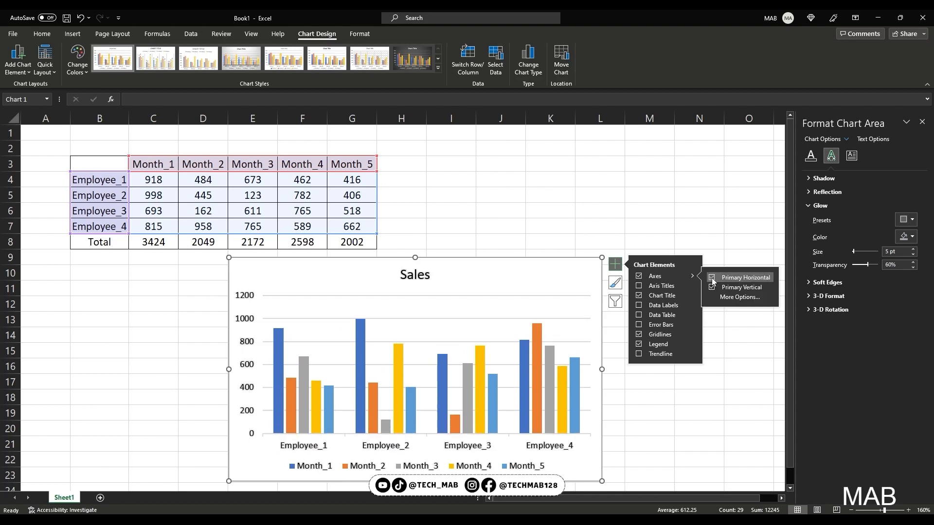
Add a primary horizontal axis title to the chart and set its text to "Employee".
click(693, 286)
click(712, 287)
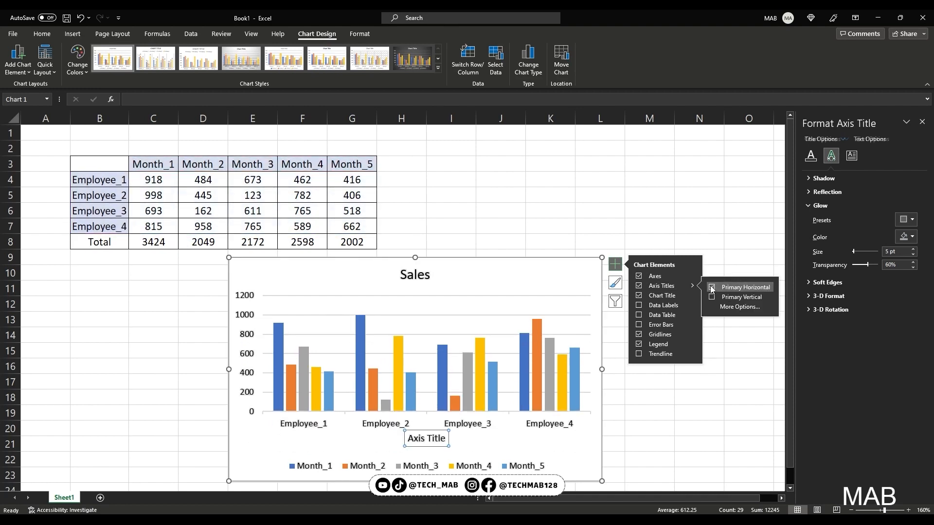
triple_click(426, 439)
text(Employee)
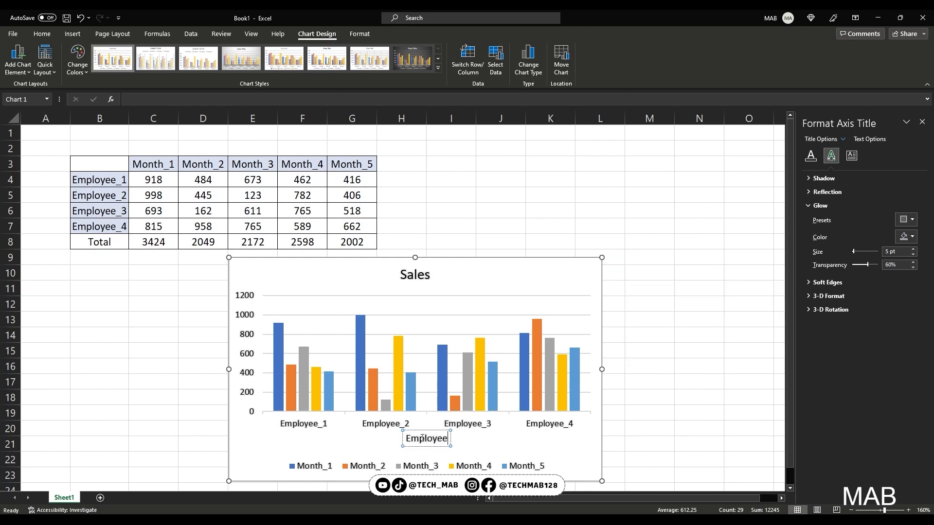
click(497, 265)
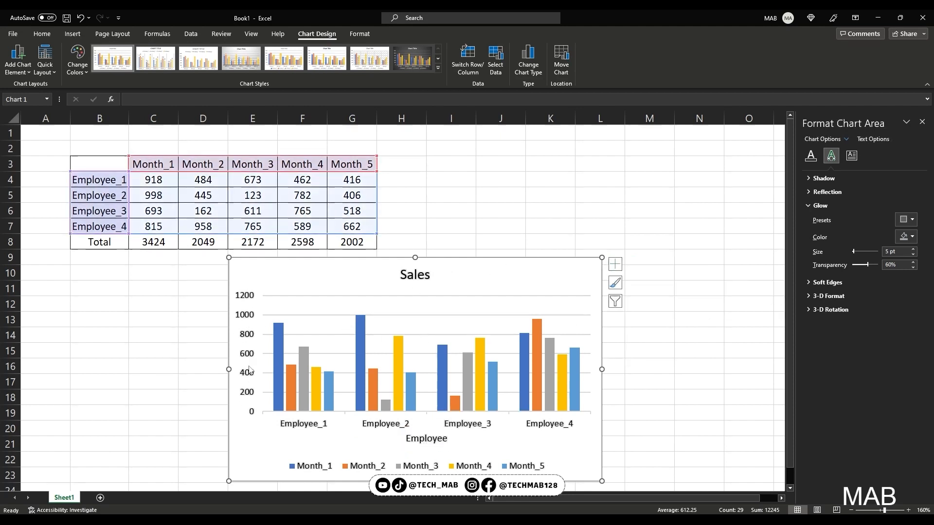
Add a primary vertical axis title to the chart and set its text to "Sales".
click(615, 264)
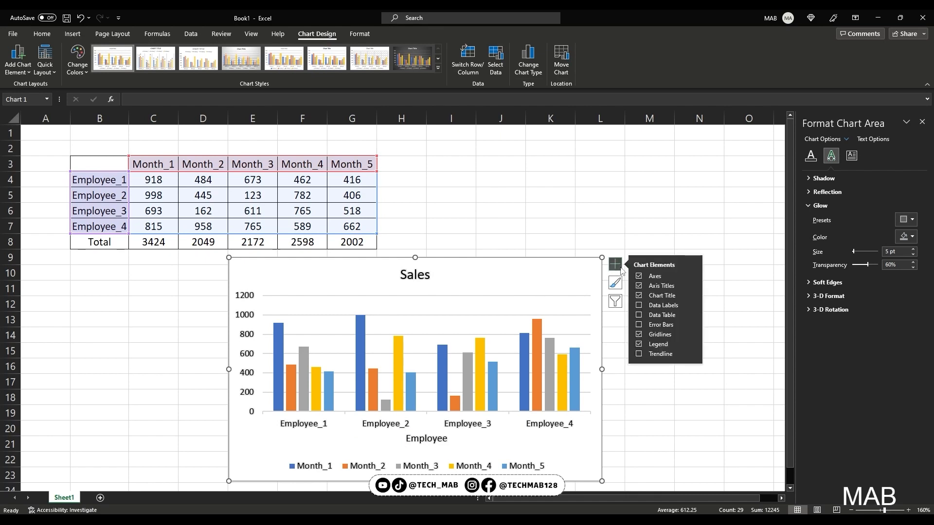
click(693, 286)
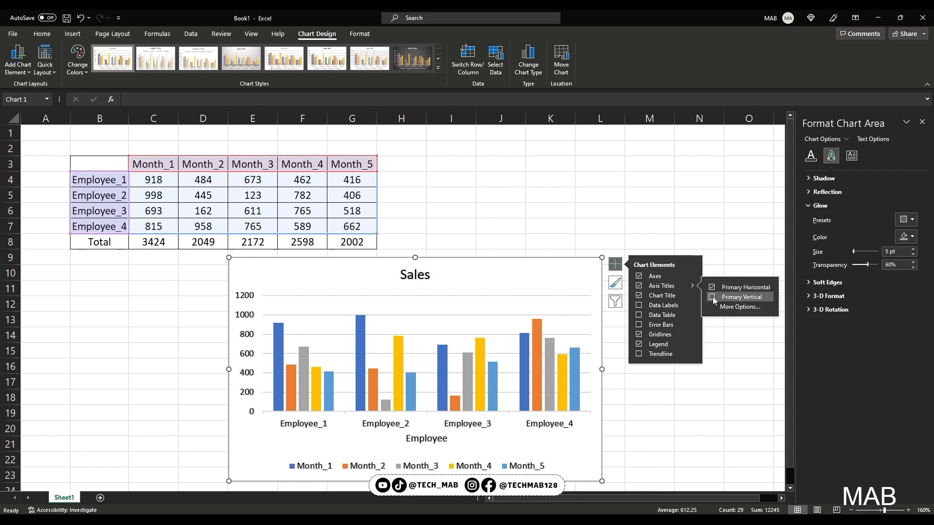
click(713, 297)
double_click(247, 364)
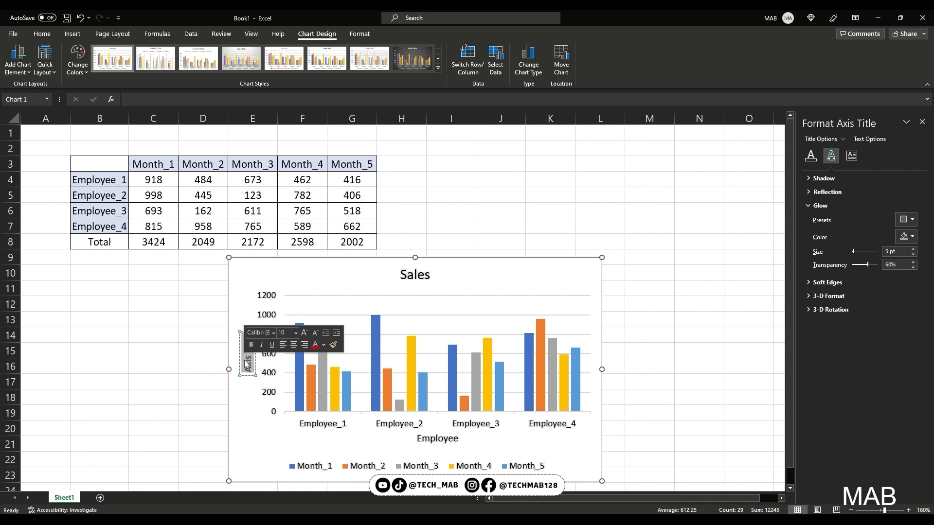
text(Sales)
click(596, 267)
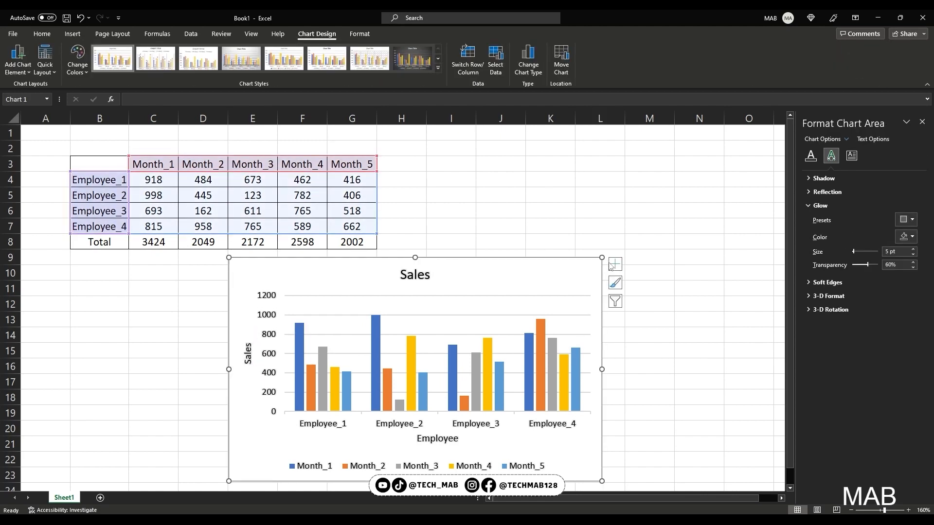
Turn the chart title off and back on, and add data labels to the columns.
click(614, 264)
click(639, 296)
click(639, 296)
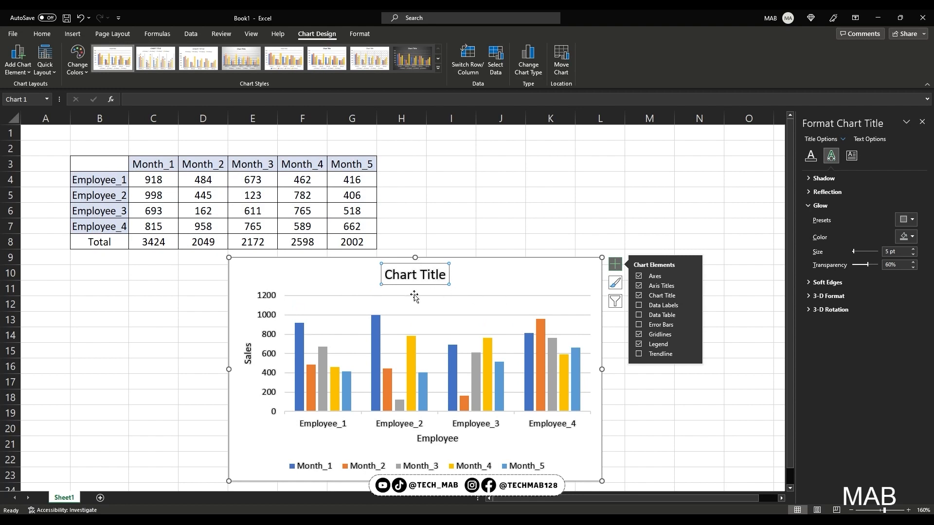
click(640, 296)
click(639, 296)
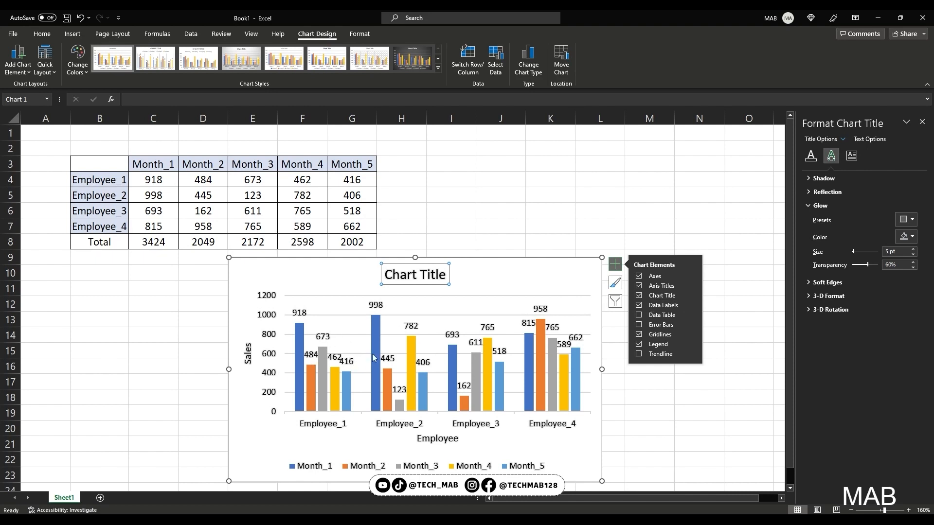
Show the chart's data table and hide it again, twice.
click(639, 315)
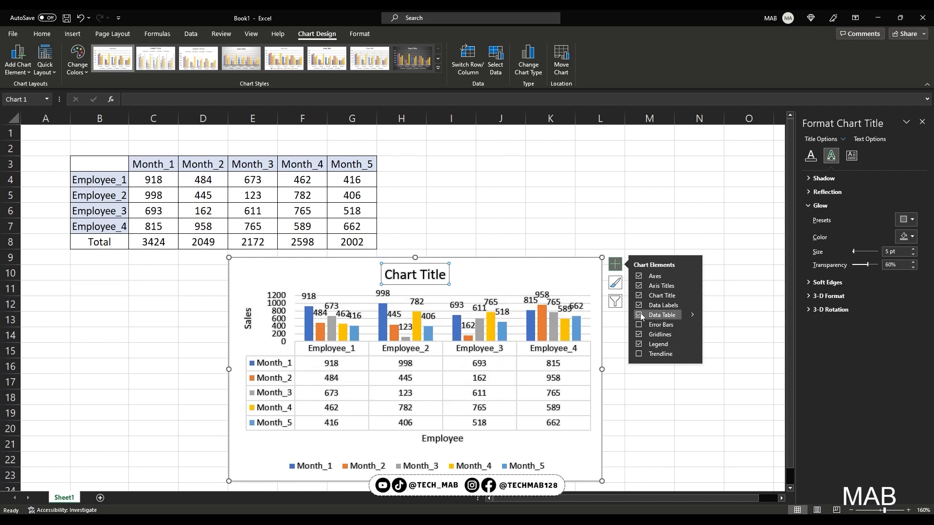
click(640, 315)
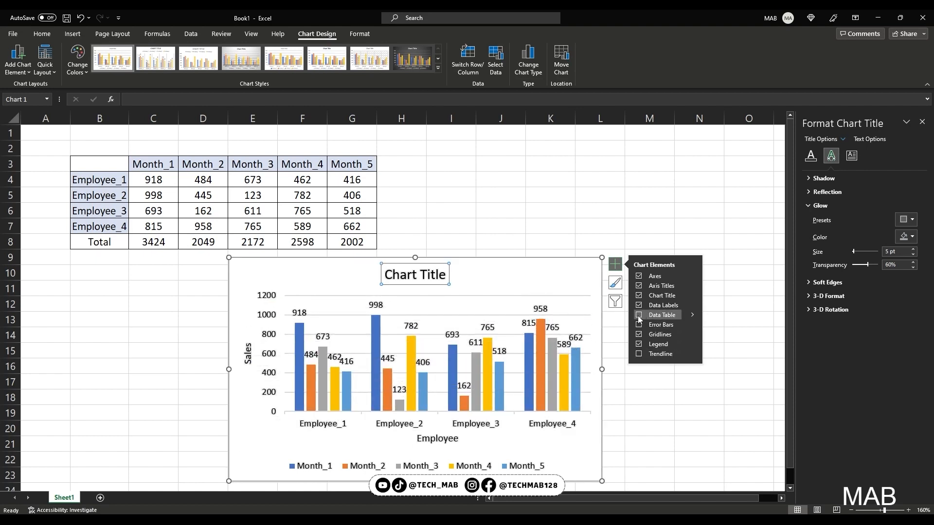
click(640, 318)
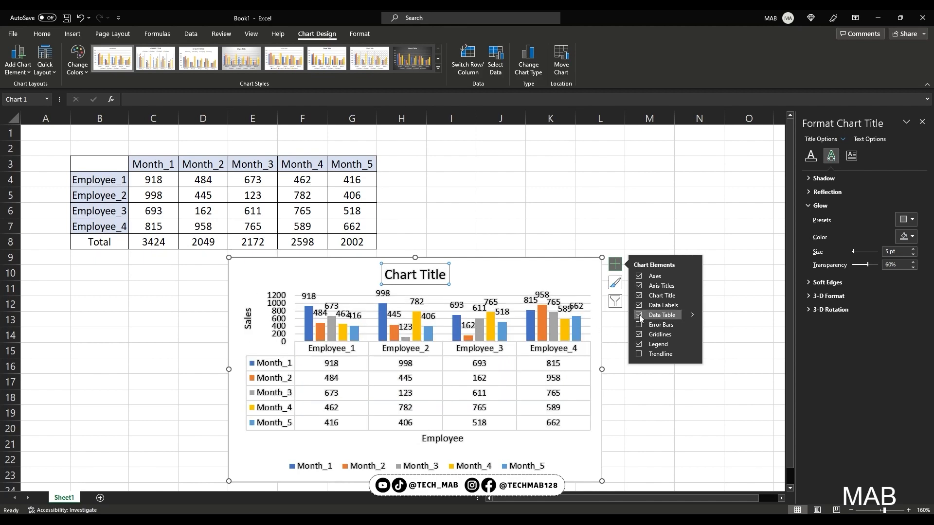
click(640, 316)
Turn the chart's gridlines off and on again, twice.
click(640, 336)
click(639, 335)
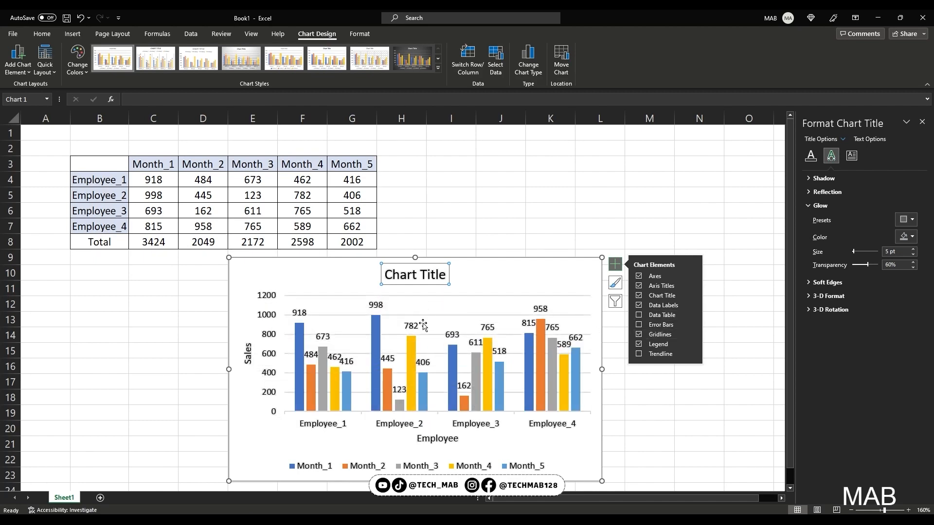
click(640, 335)
click(639, 336)
Turn the chart legend off and on again, and set its position to Bottom.
click(640, 345)
click(639, 344)
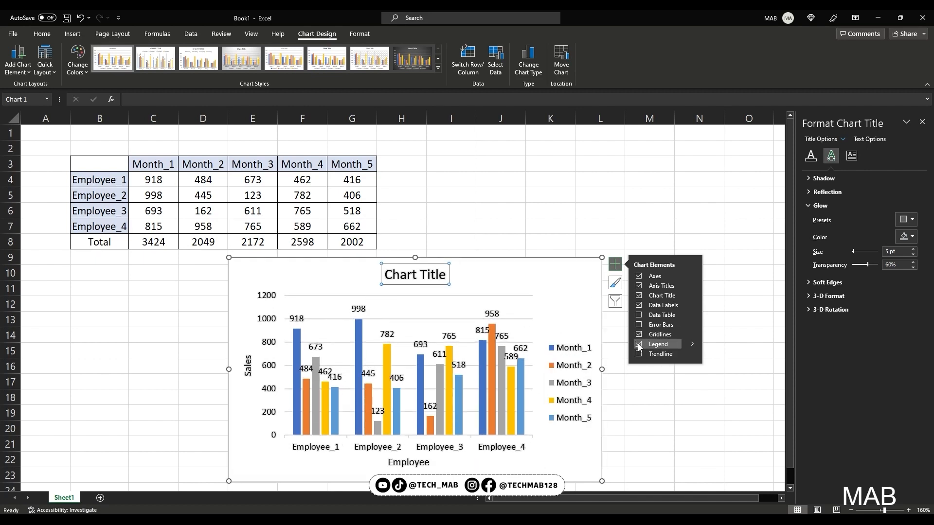
click(693, 344)
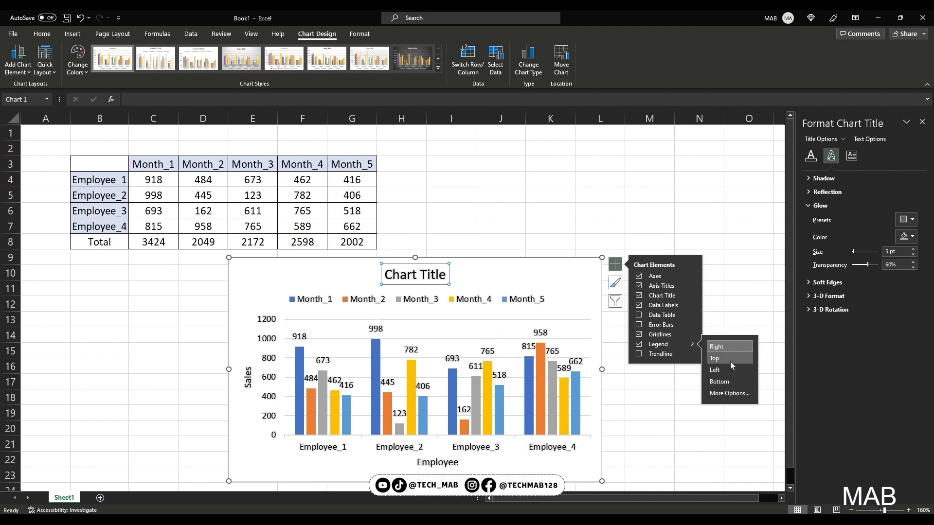
click(730, 381)
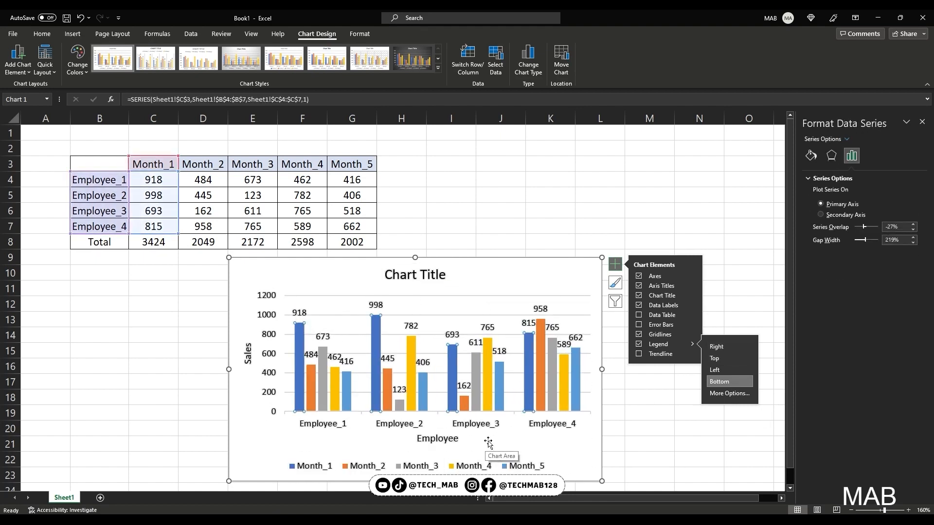
Select the whole Month_1 data series in the chart and change its shape fill to dark green.
click(301, 345)
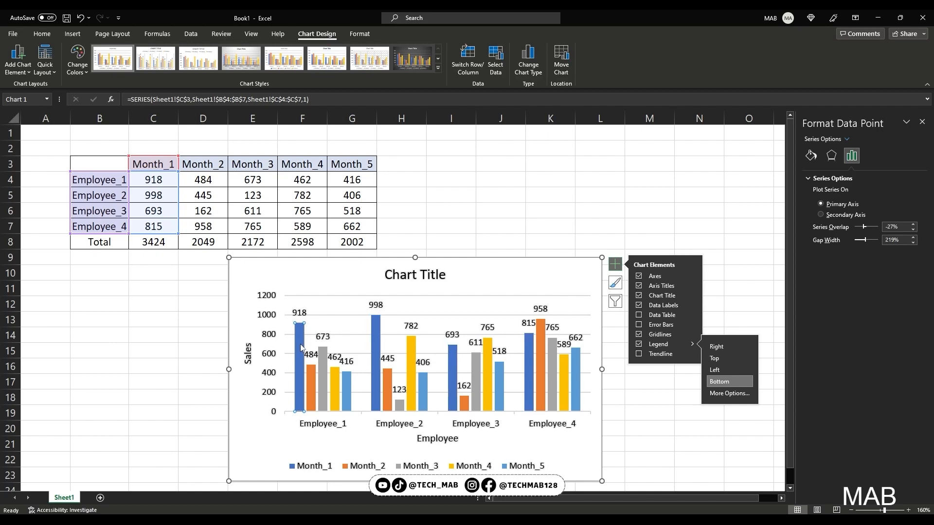
click(683, 441)
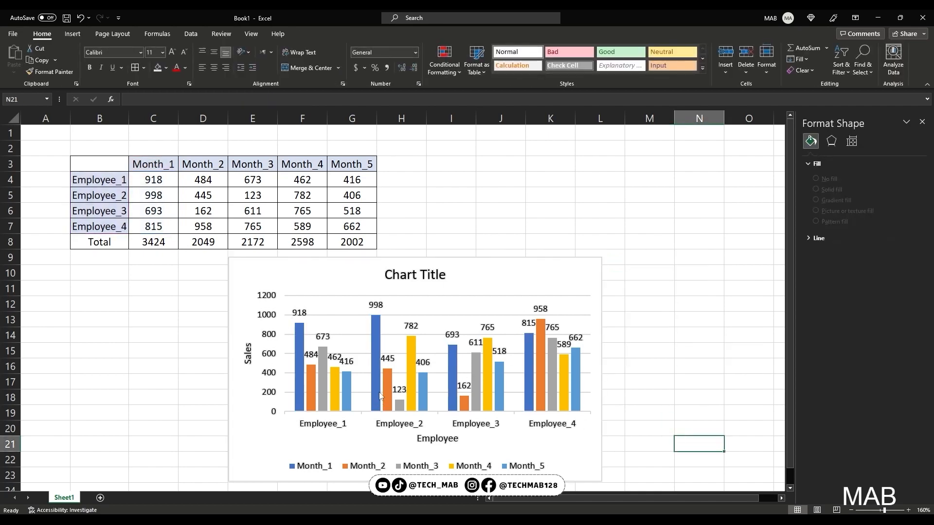
click(300, 346)
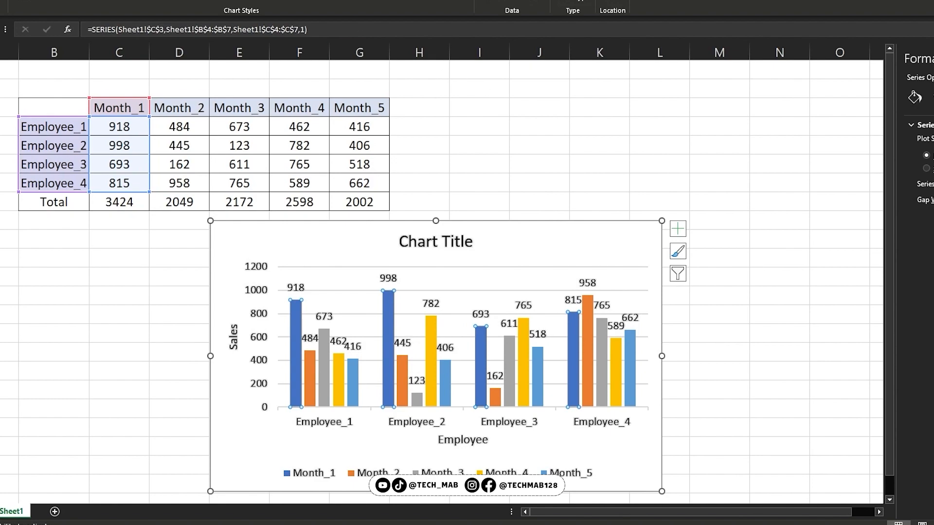
click(373, 30)
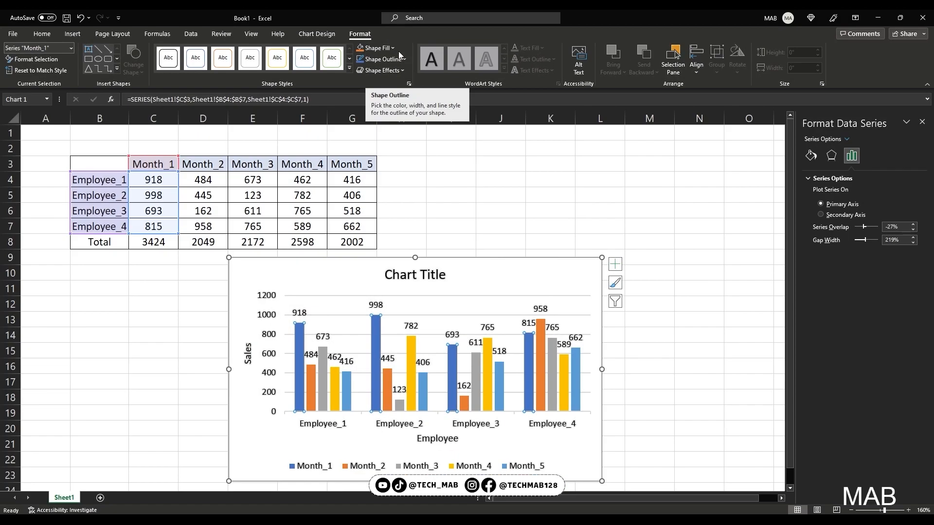
click(406, 50)
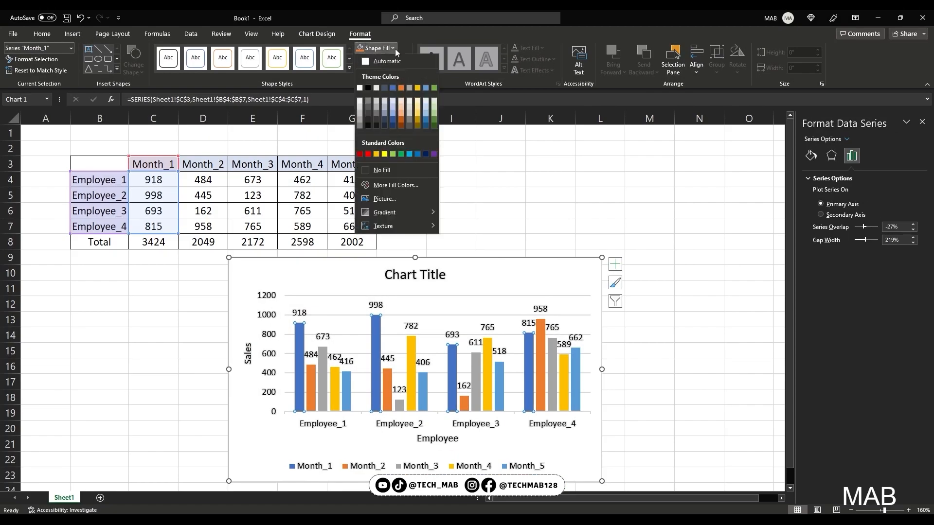
click(433, 119)
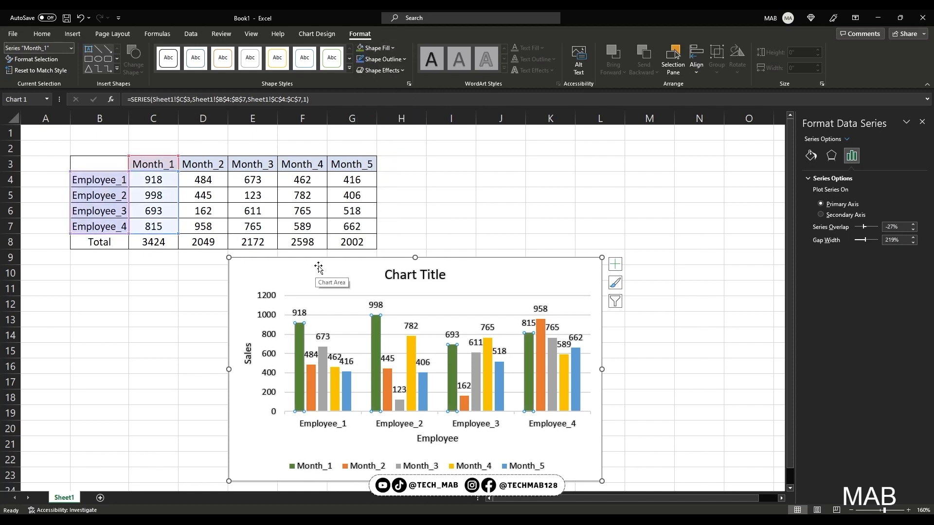
Fill the chart area with Blue, Accent 5, Lighter 80% and give it a green shape outline.
click(320, 267)
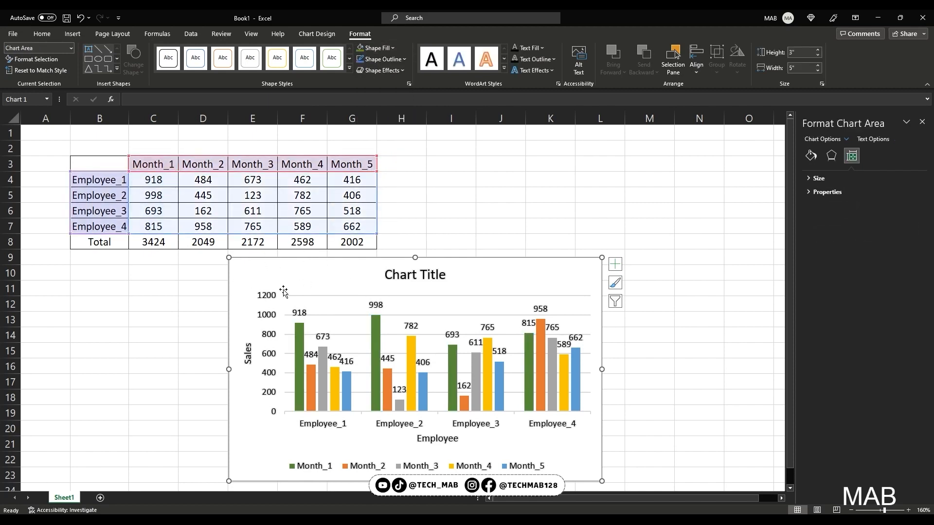
click(394, 48)
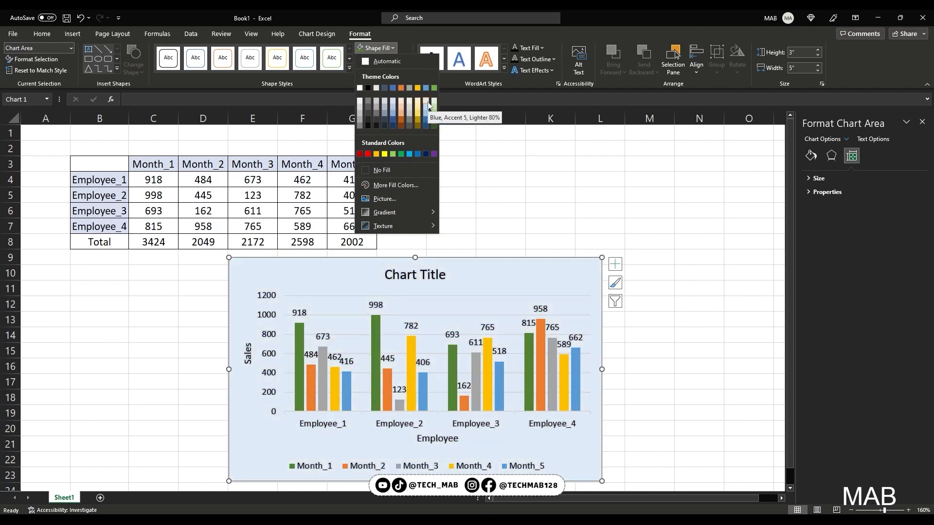
click(427, 101)
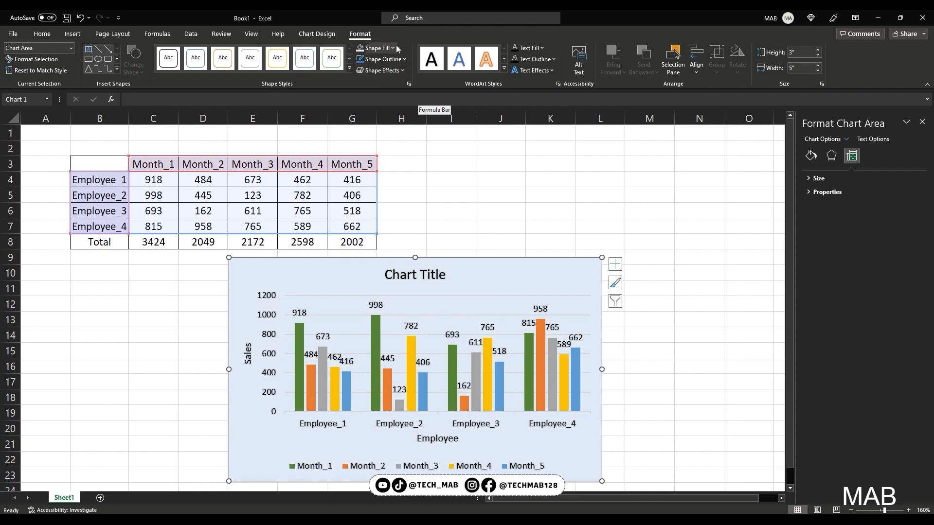
click(382, 59)
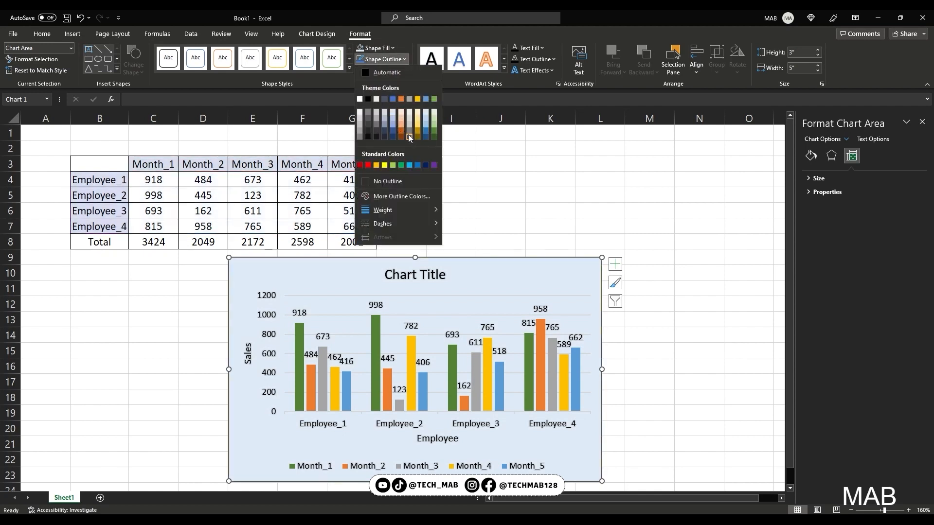
click(435, 117)
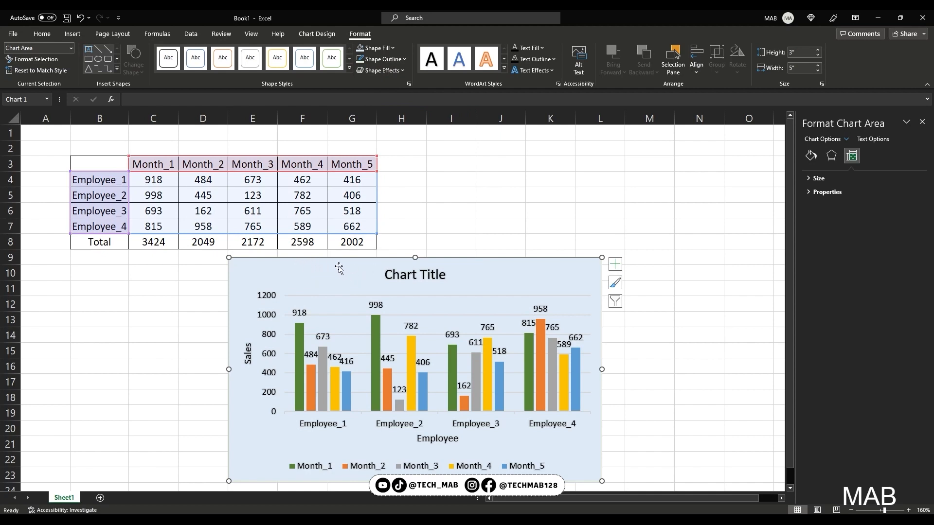
Move the chart to the right of the data table, copy it, and paste it into the blank Word document Document1.
drag(288, 271, 436, 227)
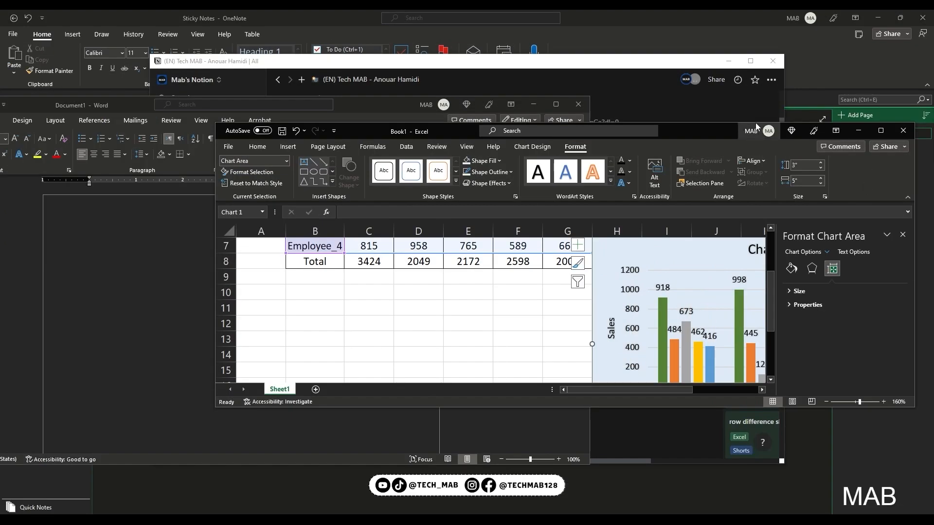
drag(711, 124, 763, 62)
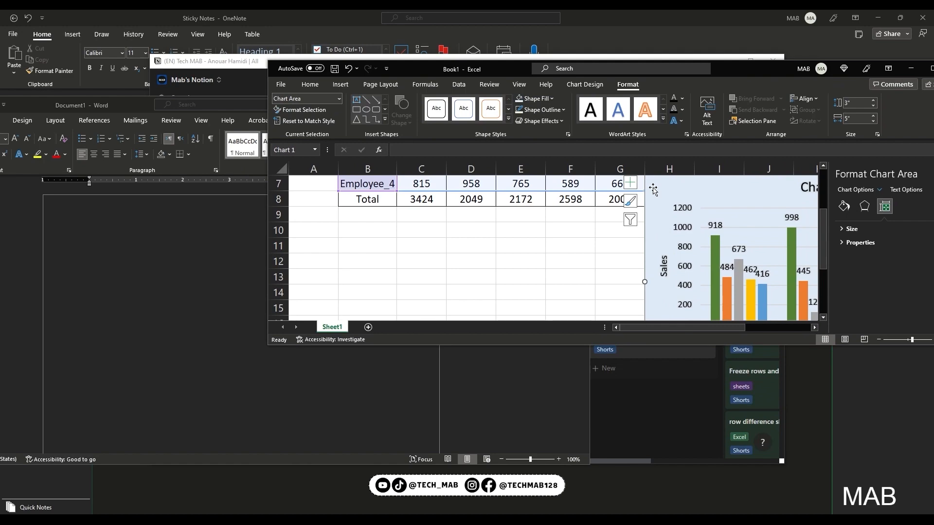
right_click(653, 190)
click(681, 227)
click(220, 275)
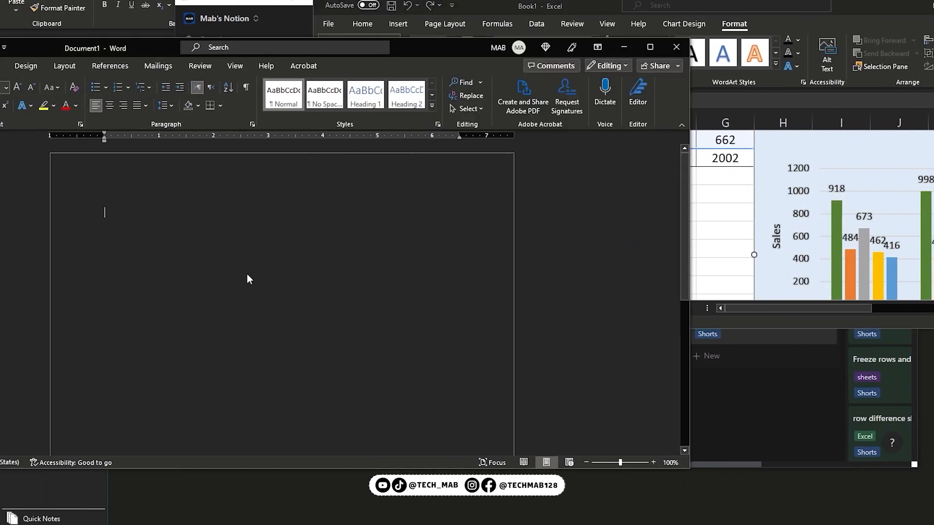
key(ctrl+v)
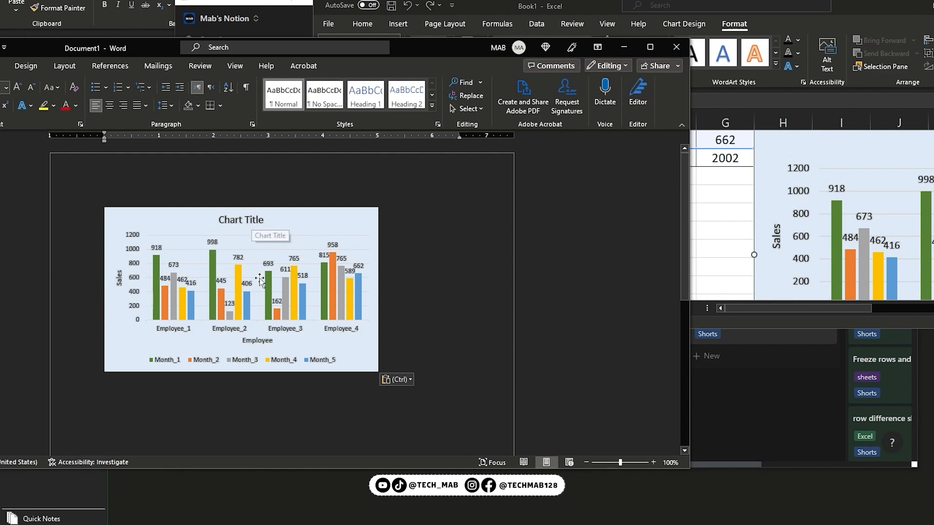
click(311, 213)
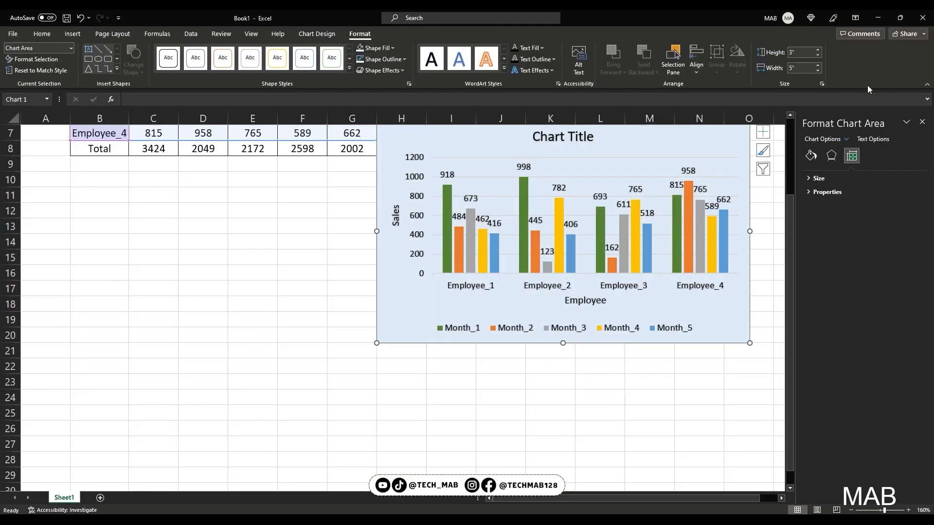
Reposition the worksheet chart just inside column H beside the data table, with its upper edge in row 5.
scroll(269, 325, up, 2)
mouse_move(465, 216)
mouse_down()
mouse_move(482, 209)
mouse_move(471, 200)
mouse_up()
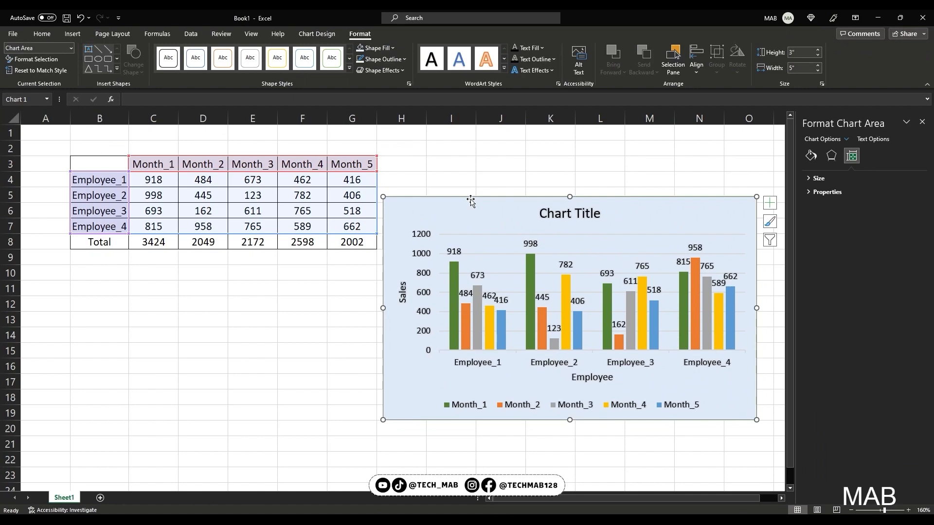